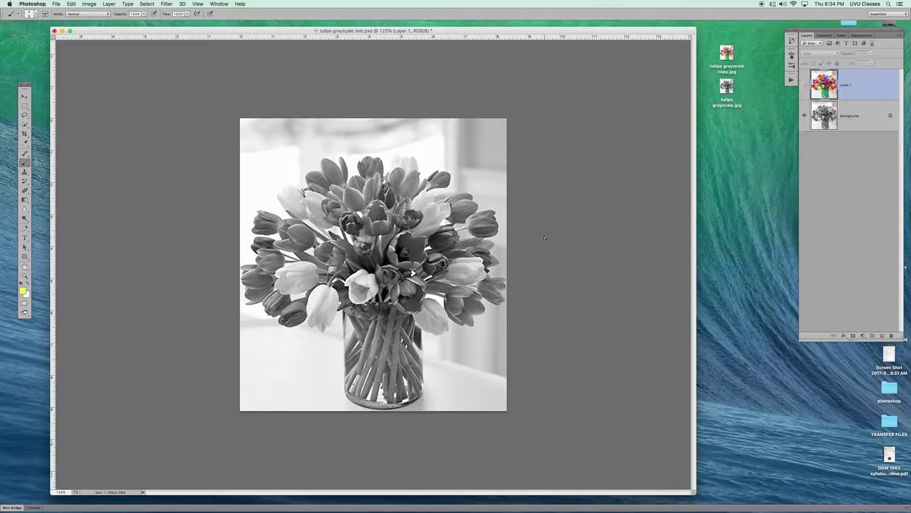
Switch the painted color layer's visibility on and off to compare the colorized tulips with the grayscale photo
left_click(804, 86)
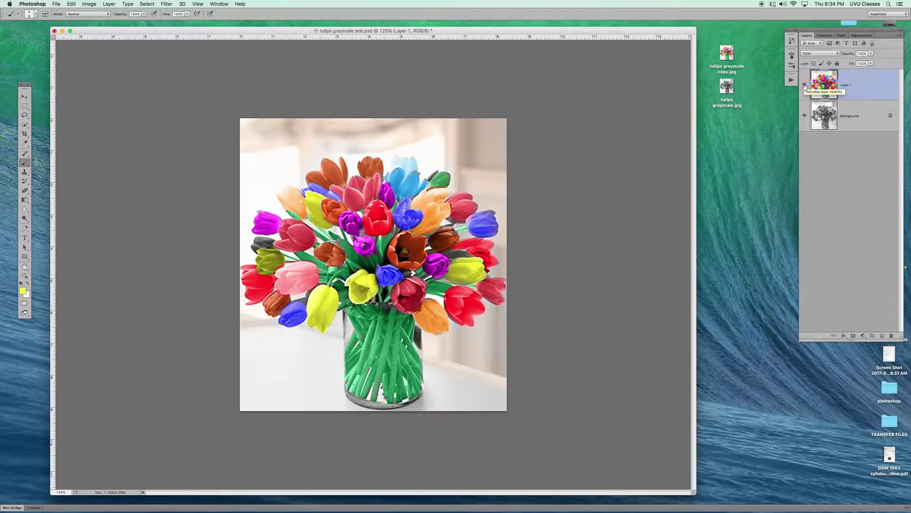
left_click(805, 86)
left_click(804, 86)
Close the test document and open tulips grayscale.jpg from the desktop in an enlarged window placed clear of the tools
left_click(54, 31)
left_click(431, 164)
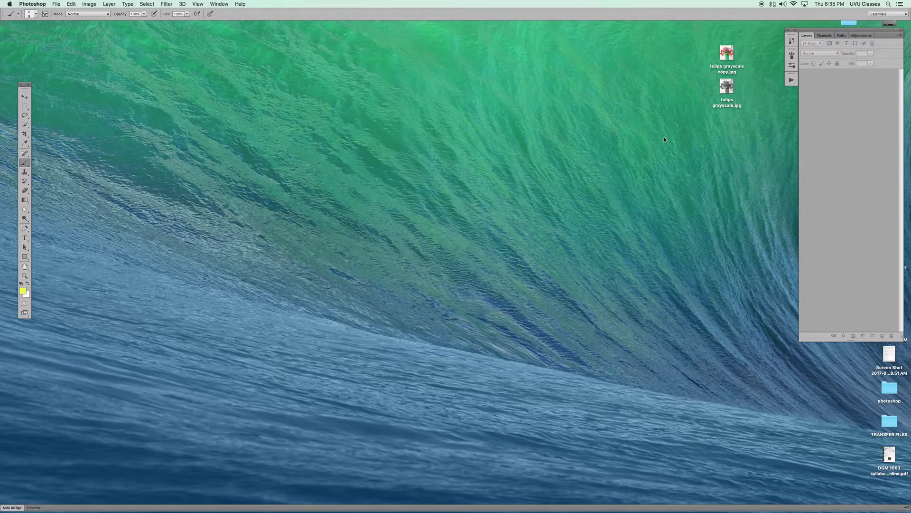
left_click(757, 106)
left_click_drag(729, 90, 290, 489)
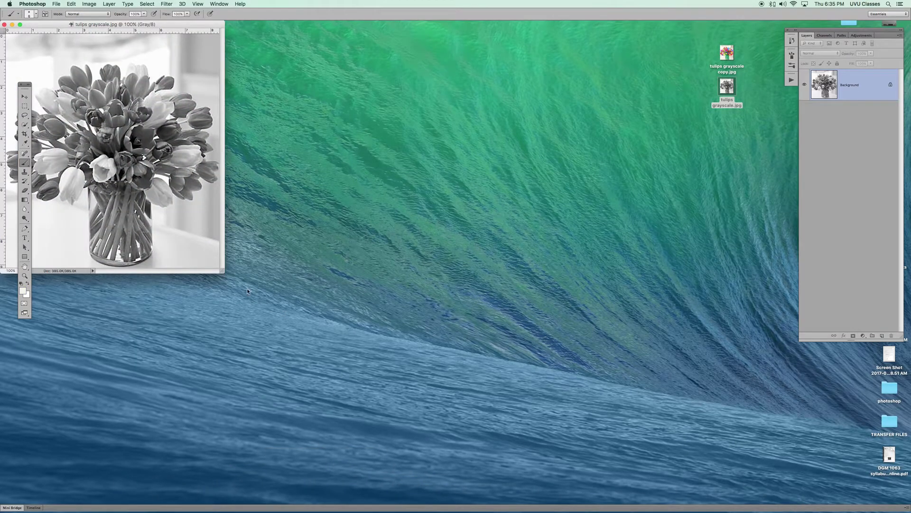
left_click_drag(222, 273, 583, 480)
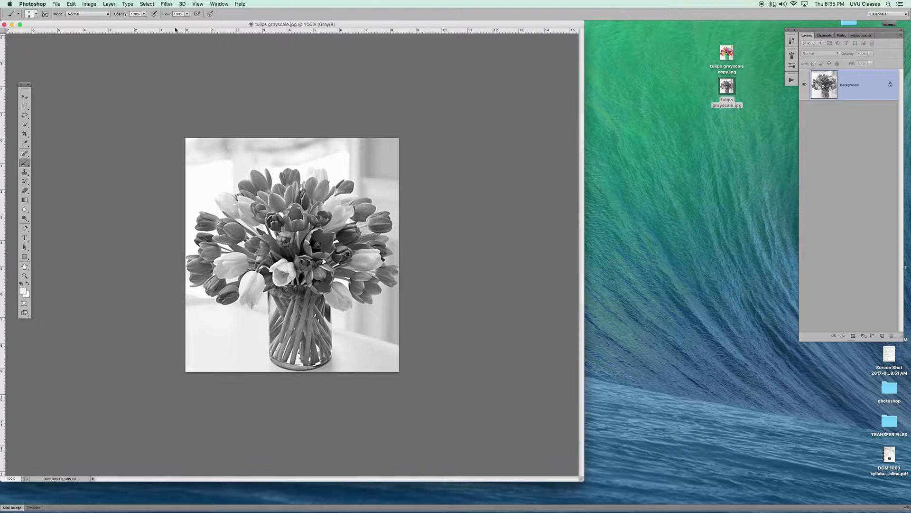
left_click_drag(159, 27, 217, 27)
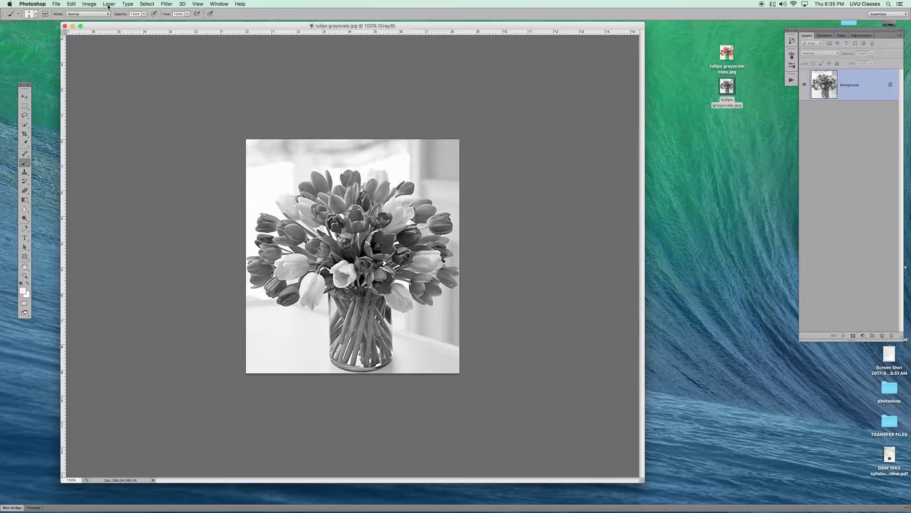
Convert the grayscale photo to RGB Color mode and add a new empty layer above the background
left_click(88, 5)
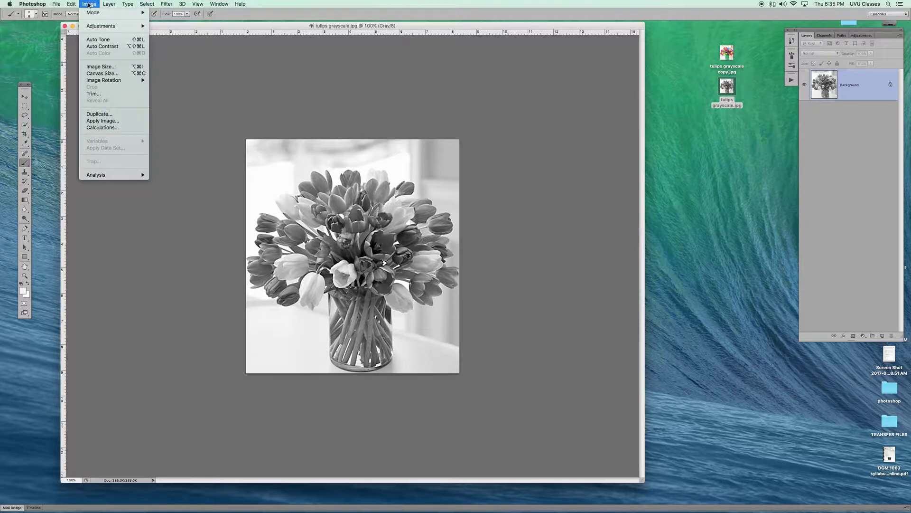
mouse_move(93, 11)
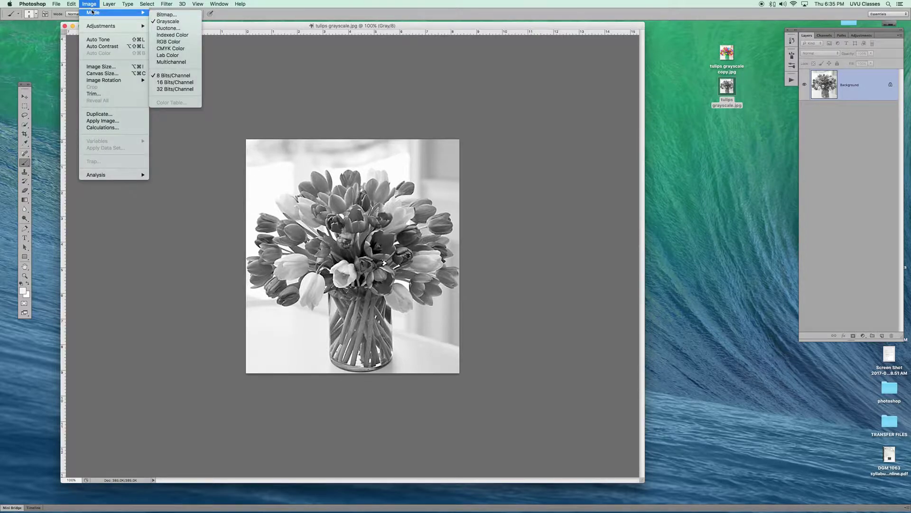
left_click(182, 42)
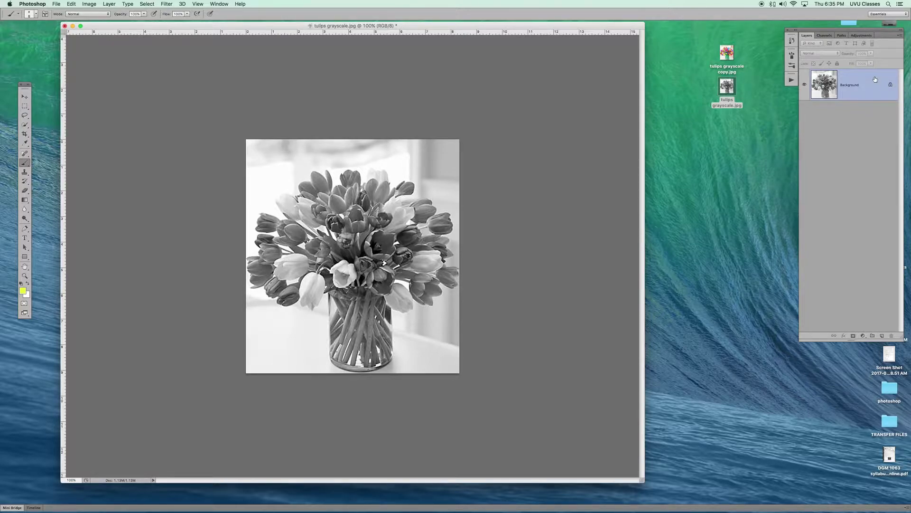
left_click(882, 336)
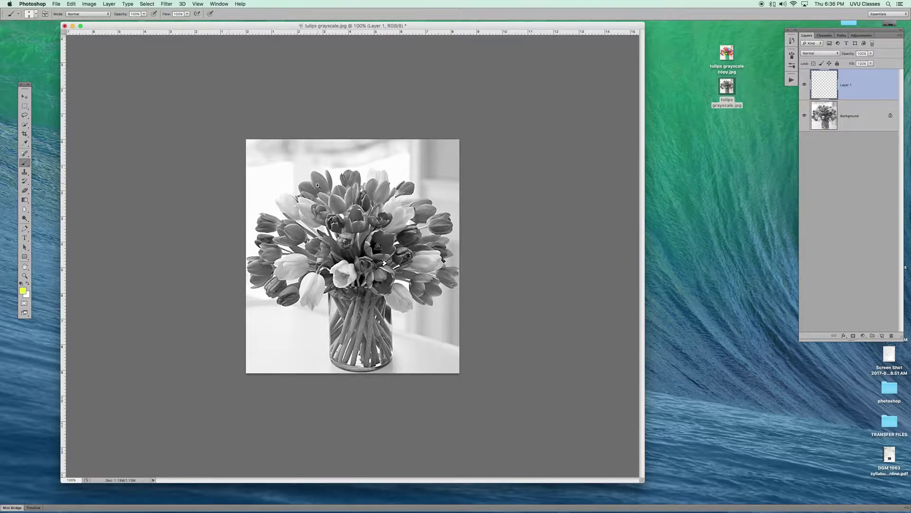
Adjust the brush size on the new layer so it fits inside a single tulip petal
key("super+plus")
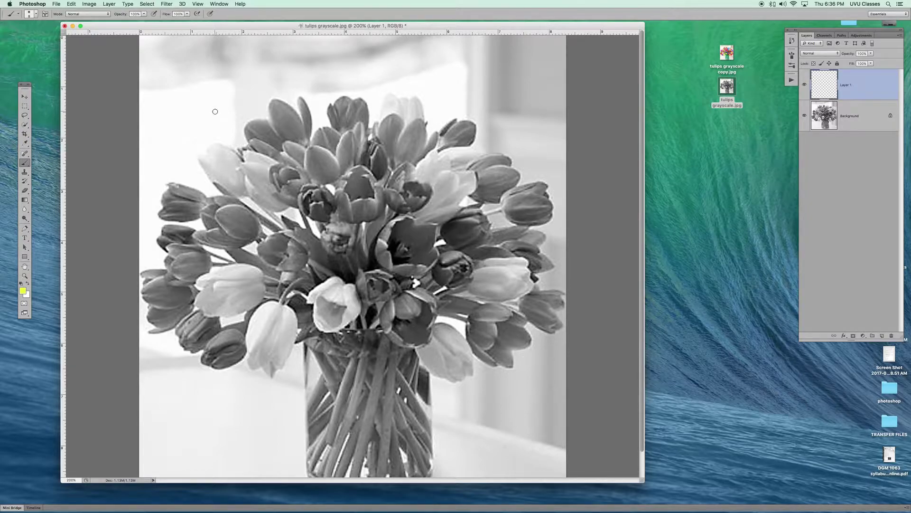
key("bracketright")
key("bracketright")
key("bracketright")
key("bracketright")
key("bracketright")
key("bracketright")
key("bracketright")
key("bracketright")
key("bracketright")
key("bracketright")
key("bracketright")
key("bracketright")
key("bracketright")
key("bracketleft")
key("bracketleft")
key("bracketleft")
key("bracketleft")
key("bracketleft")
key("bracketleft")
key("bracketleft")
key("bracketleft")
mouse_move(248, 95)
left_mouse_down()
mouse_move(360, 107)
mouse_move(255, 98)
mouse_move(311, 103)
mouse_move(252, 107)
mouse_move(327, 106)
mouse_move(257, 108)
left_mouse_up()
mouse_move(360, 204)
left_mouse_down()
mouse_move(362, 136)
mouse_move(364, 302)
mouse_move(361, 107)
mouse_move(360, 245)
mouse_move(358, 127)
left_mouse_up()
mouse_move(433, 84)
left_mouse_down()
mouse_move(422, 85)
mouse_move(447, 79)
mouse_move(455, 121)
mouse_move(448, 75)
mouse_move(452, 96)
left_mouse_up()
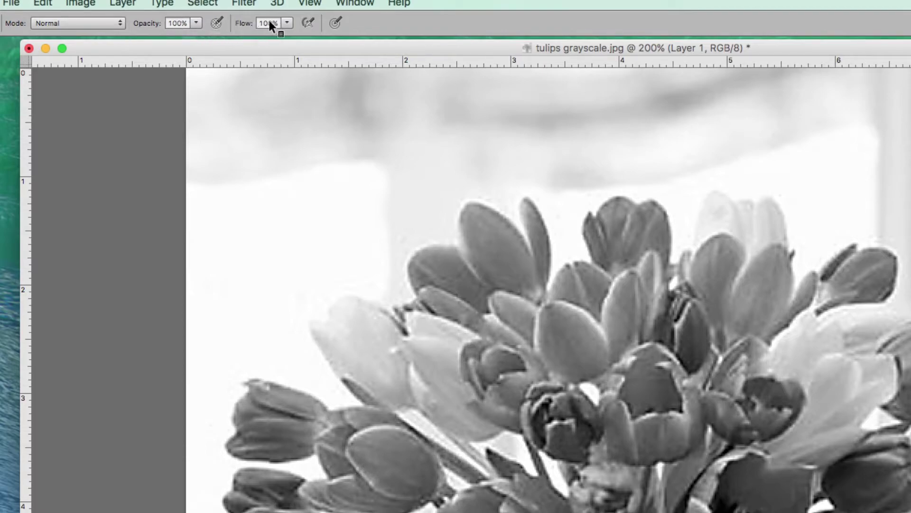
left_click(309, 23)
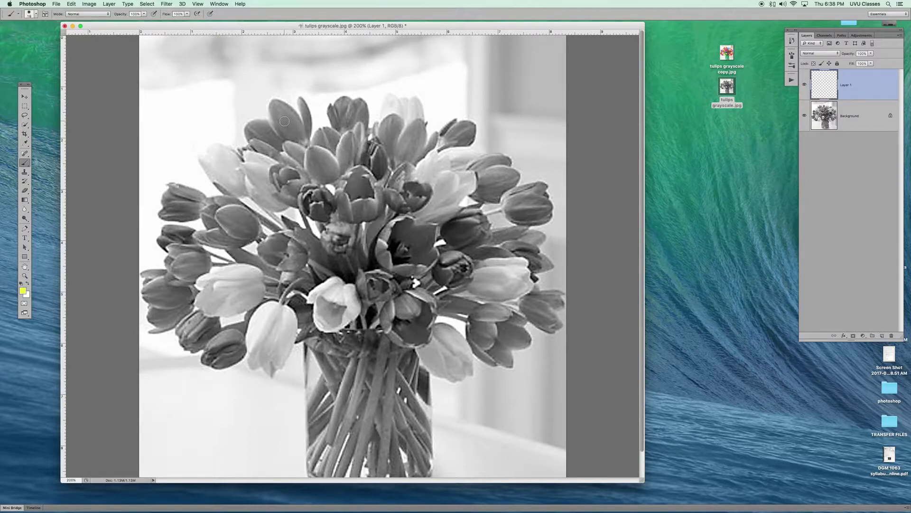
Show the color swatches in a taller floating panel beside the image and display them as large thumbnails
left_click(218, 5)
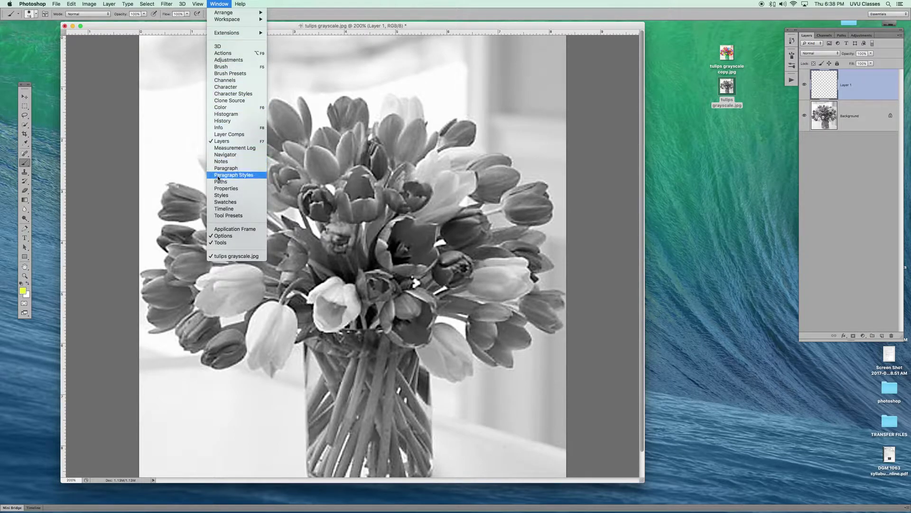
left_click(235, 201)
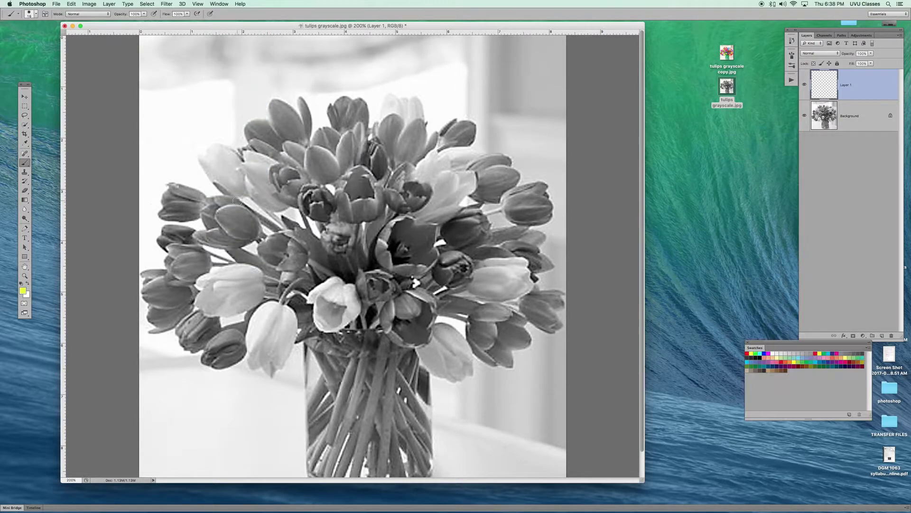
left_click_drag(777, 342, 686, 146)
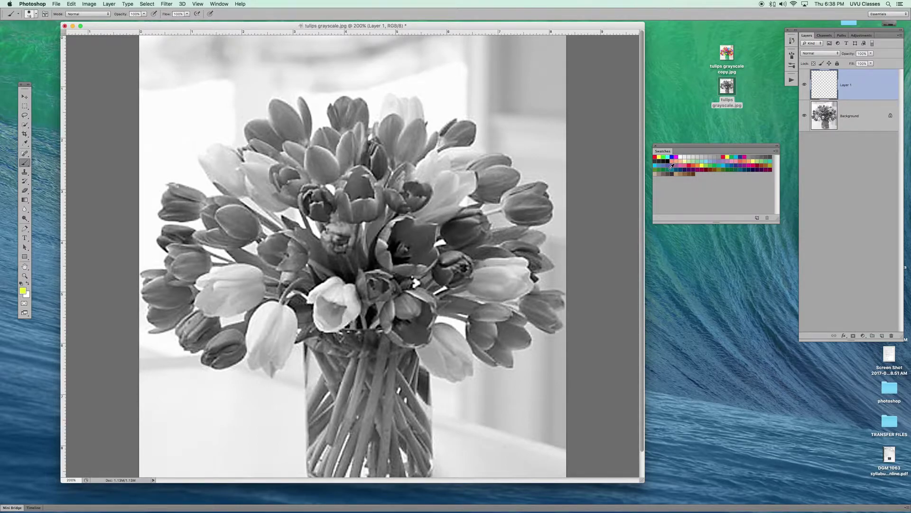
left_click_drag(779, 219, 779, 267)
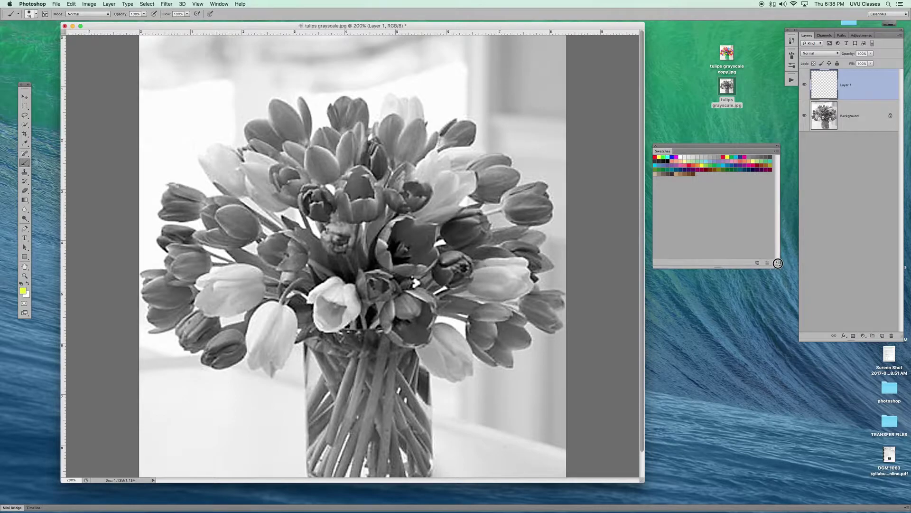
left_click(775, 152)
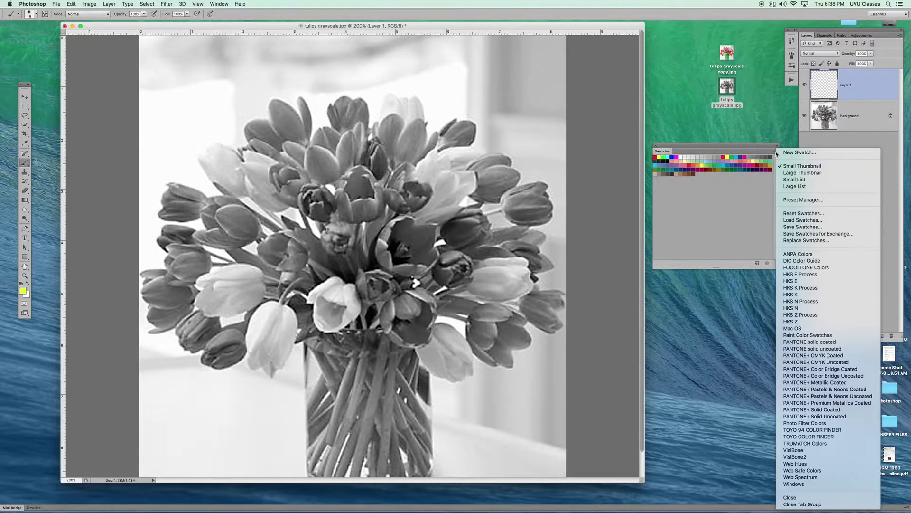
left_click(796, 173)
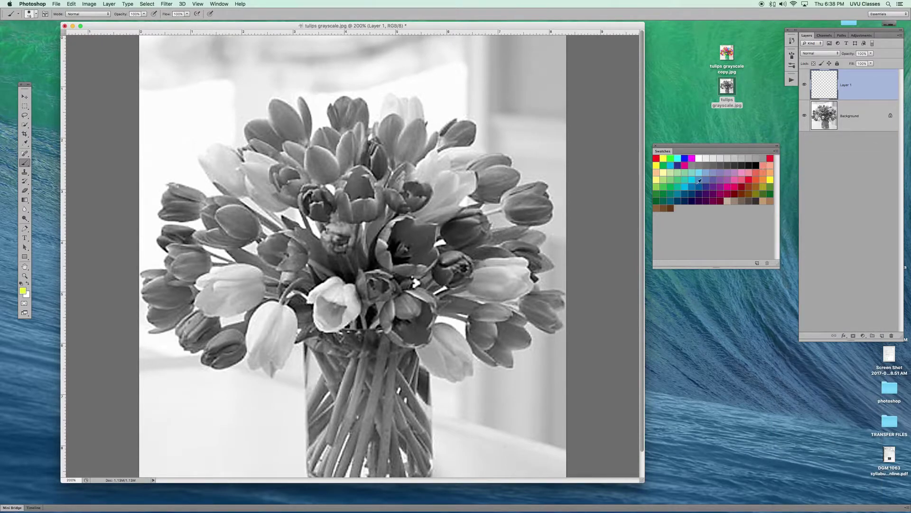
Dock the Swatches panel with the collapsed panels beside Layers, and check that it expands and collapses
left_click(706, 146)
left_click_drag(757, 145, 757, 189)
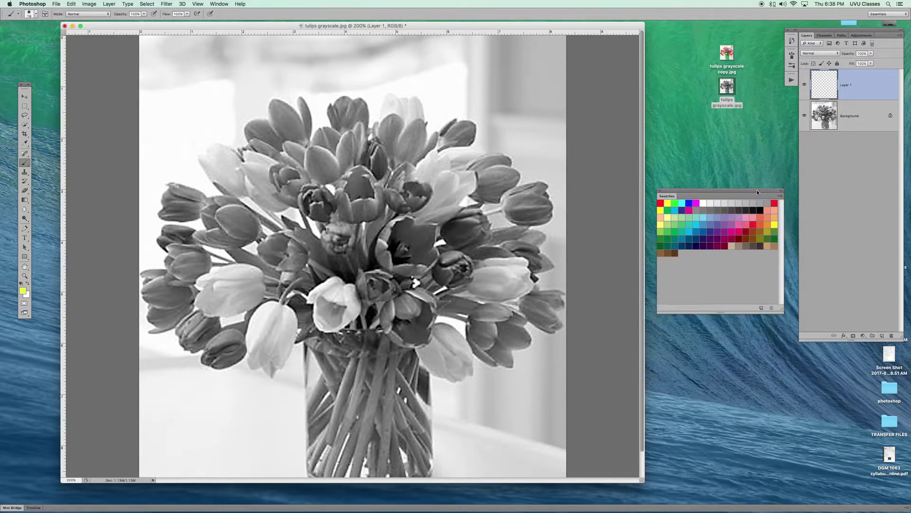
left_click(783, 193)
left_click_drag(663, 193, 789, 91)
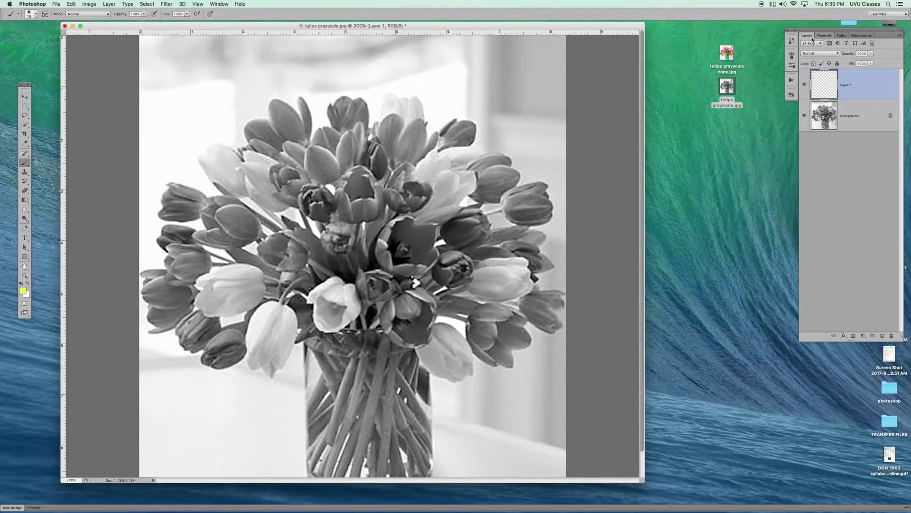
left_click(791, 95)
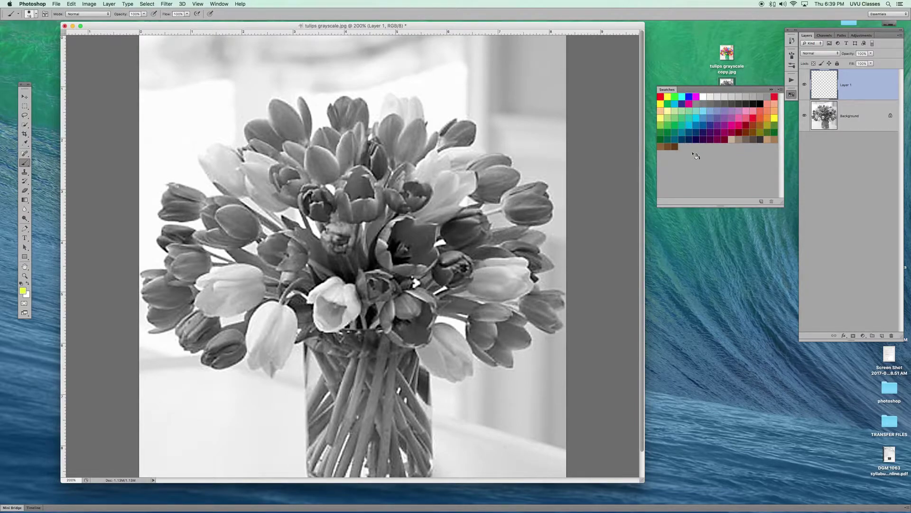
left_click(771, 90)
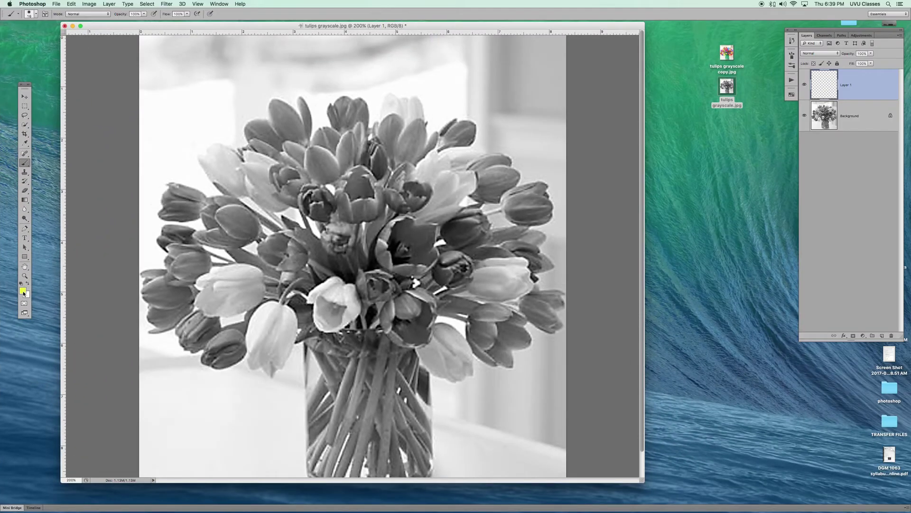
Try several hues in the Color Picker, set the foreground color to pure red (ff0000), and return to the Brush tool
left_click(24, 292)
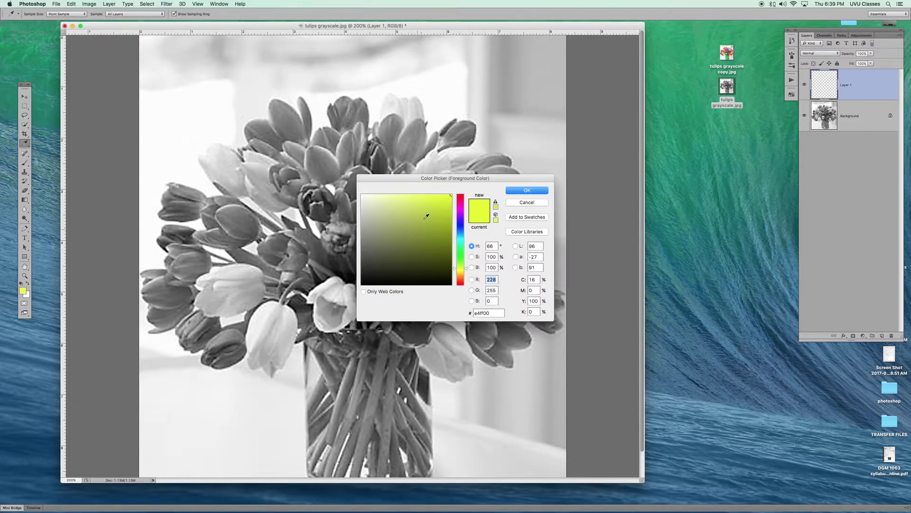
left_click(461, 195)
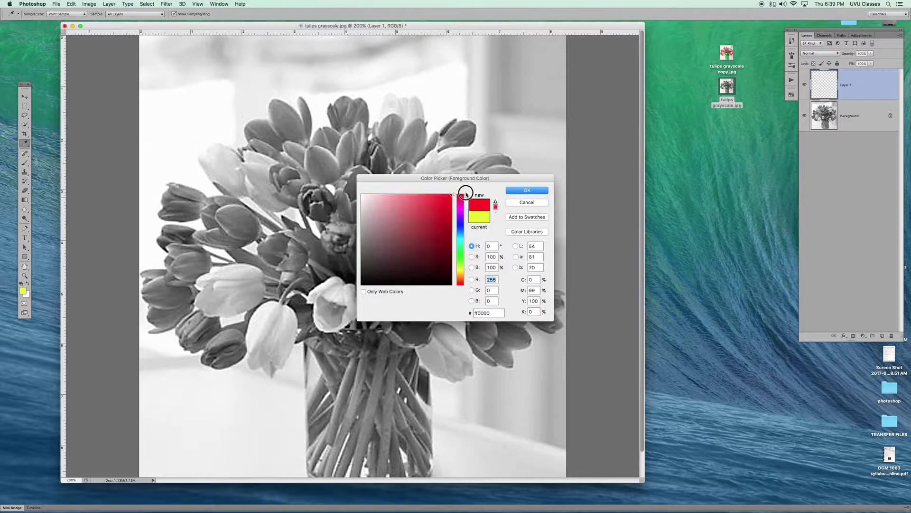
left_click(451, 204)
left_click(448, 214)
mouse_move(460, 209)
left_mouse_down()
mouse_move(464, 258)
mouse_move(451, 230)
mouse_move(450, 240)
mouse_move(397, 224)
mouse_move(423, 210)
left_mouse_up()
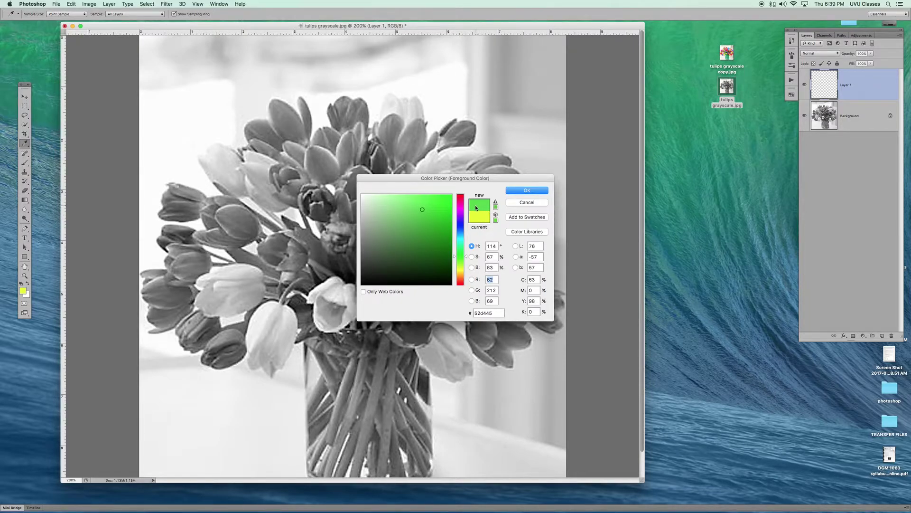
left_click_drag(464, 198, 452, 194)
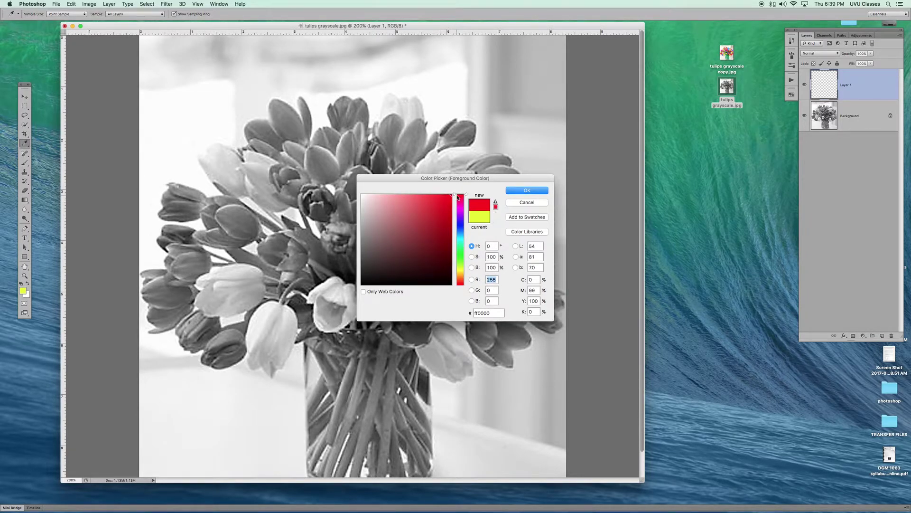
left_click(527, 190)
key("b")
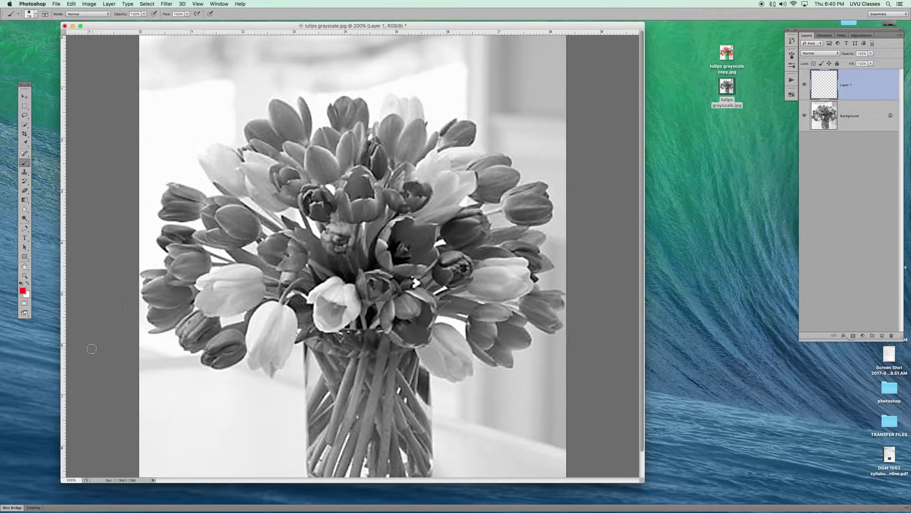
Try painting red over a tulip on the bouquet's left side with the layer in Normal mode, and undo it
left_click(255, 223)
mouse_move(255, 222)
left_mouse_down()
mouse_move(212, 199)
mouse_move(243, 210)
mouse_move(256, 230)
mouse_move(236, 212)
mouse_move(207, 209)
mouse_move(250, 234)
mouse_move(205, 217)
mouse_move(247, 236)
mouse_move(206, 224)
mouse_move(252, 237)
mouse_move(193, 234)
mouse_move(251, 237)
left_mouse_up()
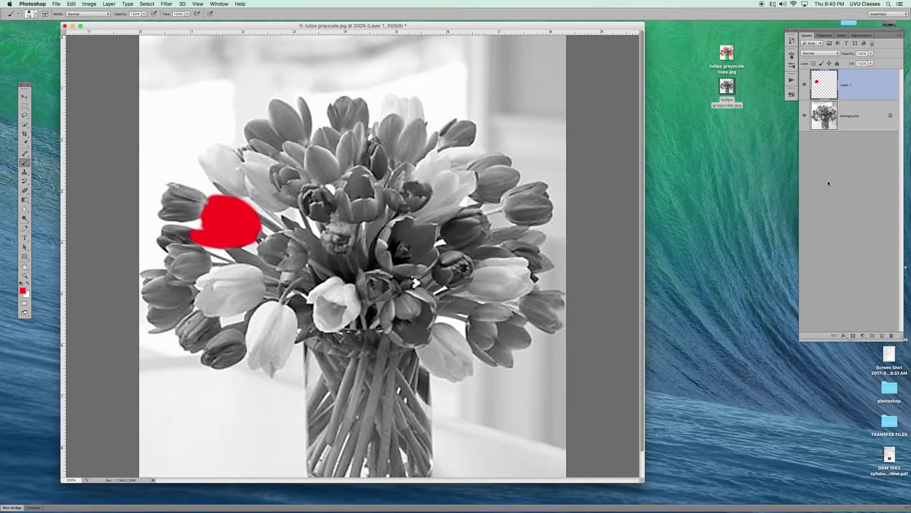
key("super+z")
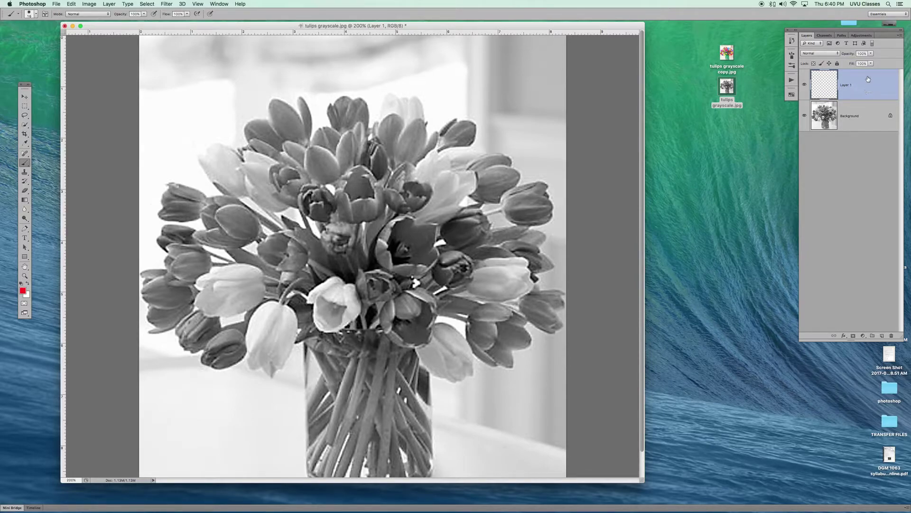
Set Layer 1's blend mode to Overlay and paint two petals of the upper-left tulip red, reducing the brush size
left_click(836, 54)
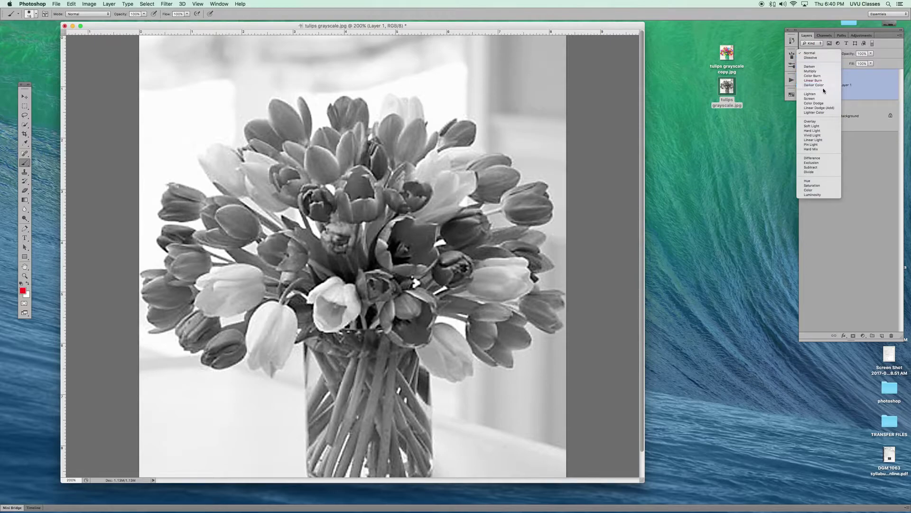
left_click(815, 122)
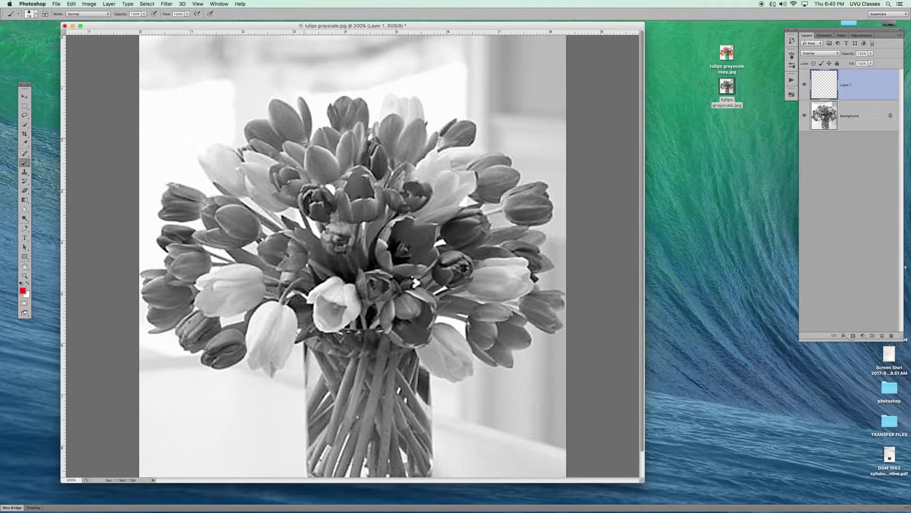
mouse_move(304, 138)
left_mouse_down()
mouse_move(275, 103)
mouse_move(285, 136)
mouse_move(300, 140)
mouse_move(280, 112)
mouse_move(301, 140)
mouse_move(310, 108)
mouse_move(309, 126)
mouse_move(301, 99)
mouse_move(307, 139)
left_mouse_up()
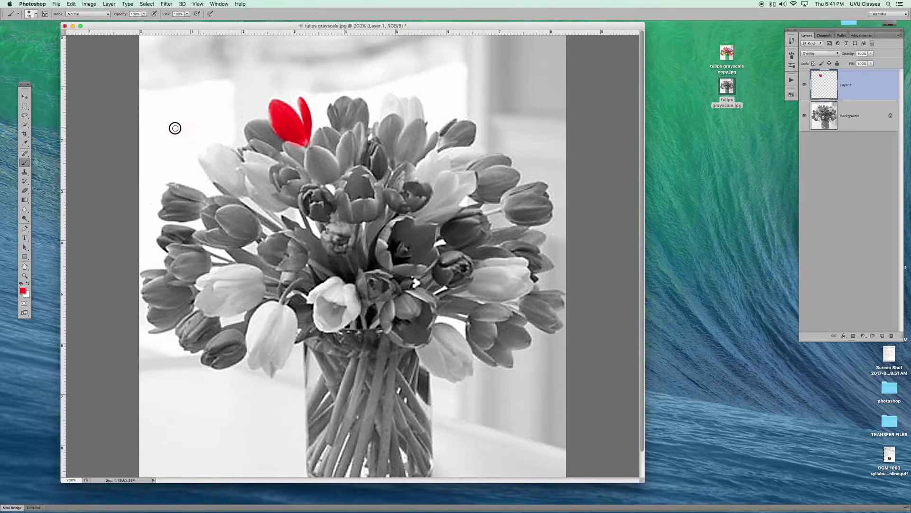
key("bracketleft")
key("bracketleft")
Try red Overlay strokes on the light background at the photo's upper left and upper right, undoing each one
mouse_move(183, 71)
left_mouse_down()
mouse_move(230, 72)
mouse_move(179, 70)
left_mouse_up()
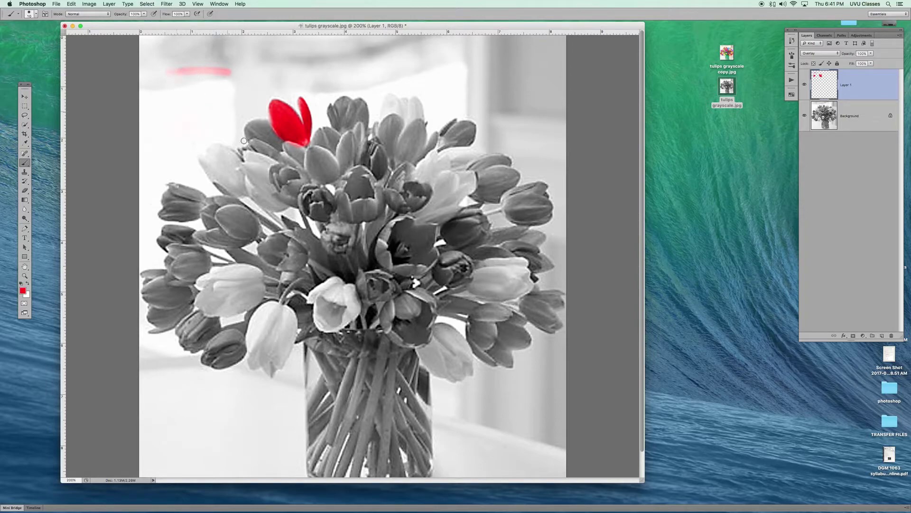
key("super+z")
mouse_move(504, 47)
left_mouse_down()
mouse_move(503, 111)
mouse_move(545, 114)
left_mouse_up()
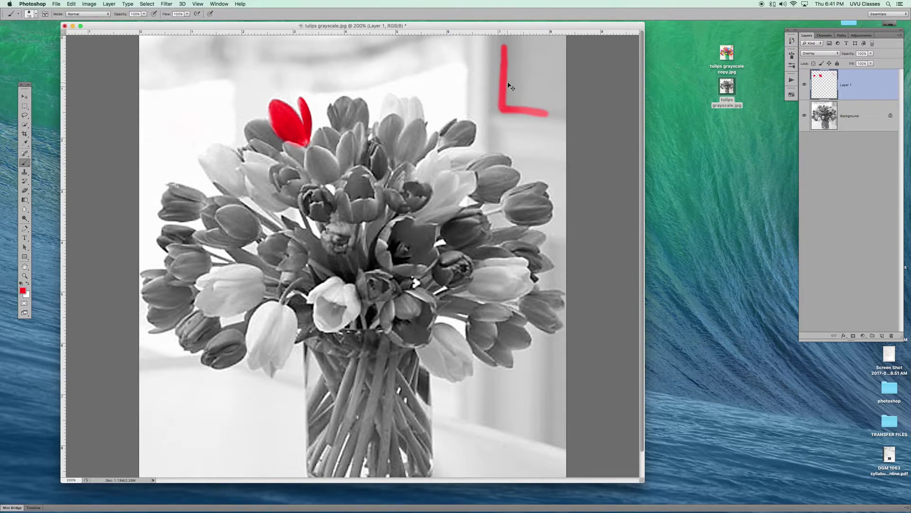
key("super+z")
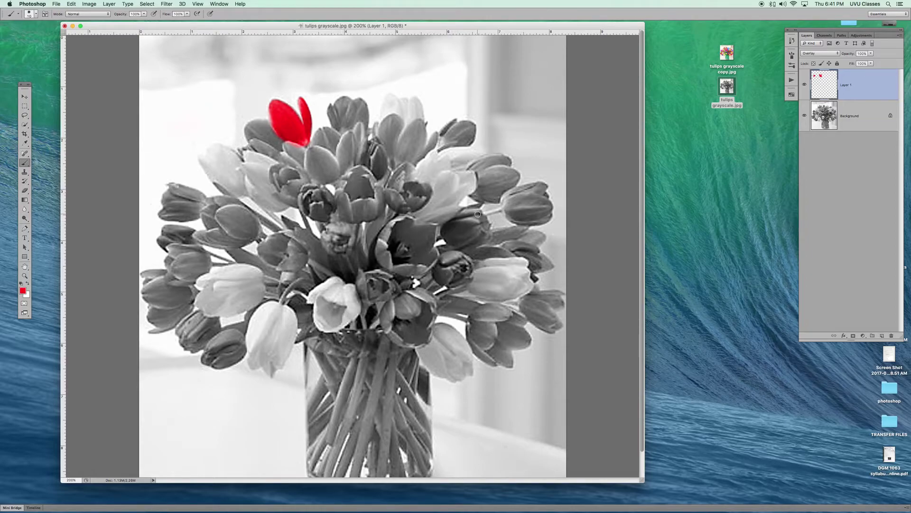
Paint the tulip right of the bouquet's center red, and color the pale petals at the top yellow using a color swatch
mouse_move(478, 214)
left_mouse_down()
mouse_move(447, 227)
mouse_move(479, 218)
mouse_move(448, 233)
mouse_move(480, 225)
mouse_move(453, 238)
mouse_move(480, 229)
mouse_move(457, 240)
mouse_move(484, 233)
mouse_move(465, 245)
mouse_move(482, 224)
left_mouse_up()
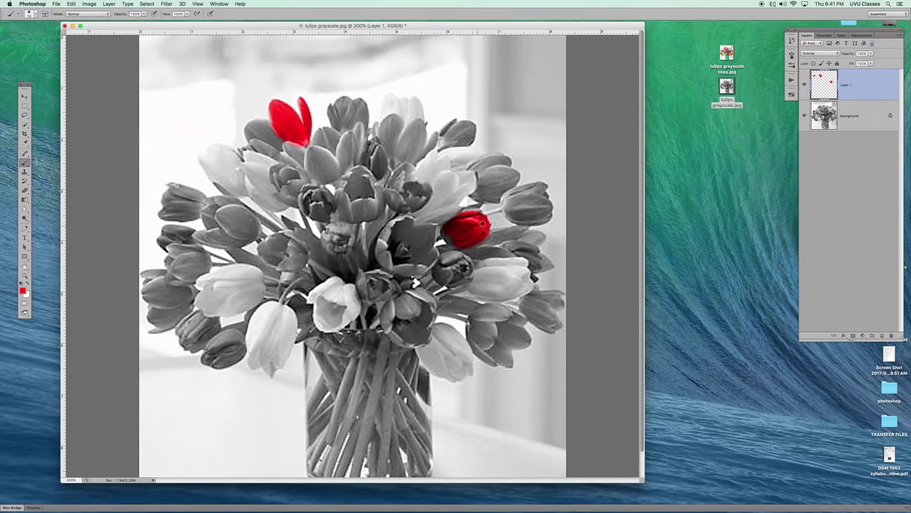
left_click(791, 96)
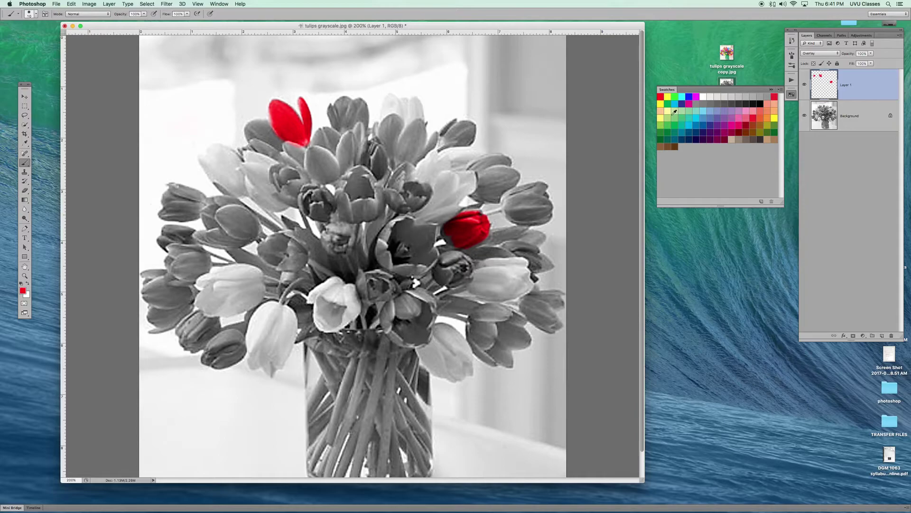
left_click(670, 96)
mouse_move(392, 99)
left_mouse_down()
mouse_move(409, 115)
mouse_move(412, 103)
mouse_move(417, 115)
mouse_move(405, 101)
left_mouse_up()
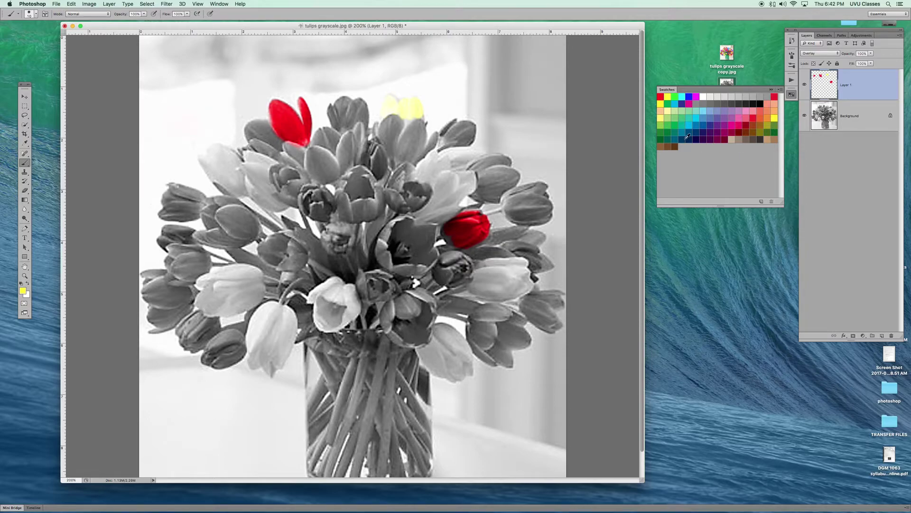
Choose a dark green swatch and paint two of the stems inside the glass vase
left_click(774, 132)
mouse_move(387, 342)
left_mouse_down()
mouse_move(375, 386)
mouse_move(386, 341)
mouse_move(354, 475)
mouse_move(372, 423)
left_mouse_up()
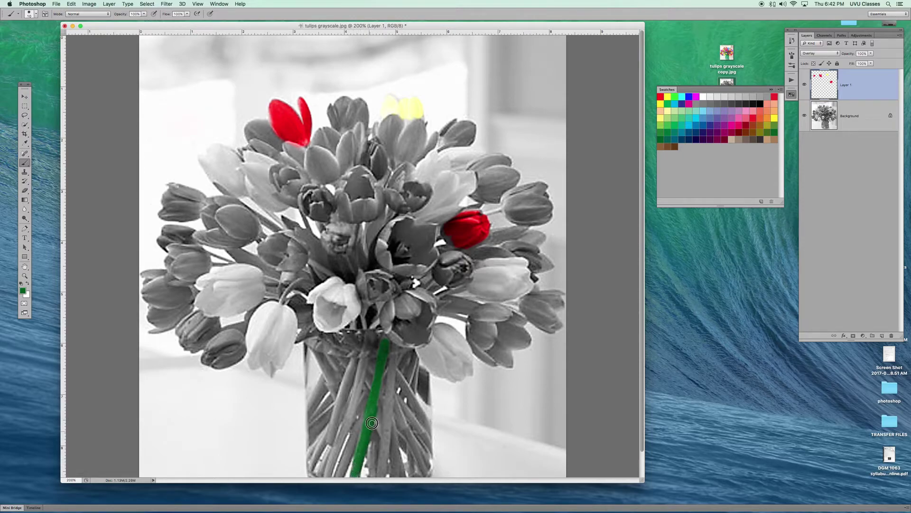
mouse_move(393, 360)
left_mouse_down()
mouse_move(383, 476)
mouse_move(387, 424)
mouse_move(386, 449)
left_mouse_up()
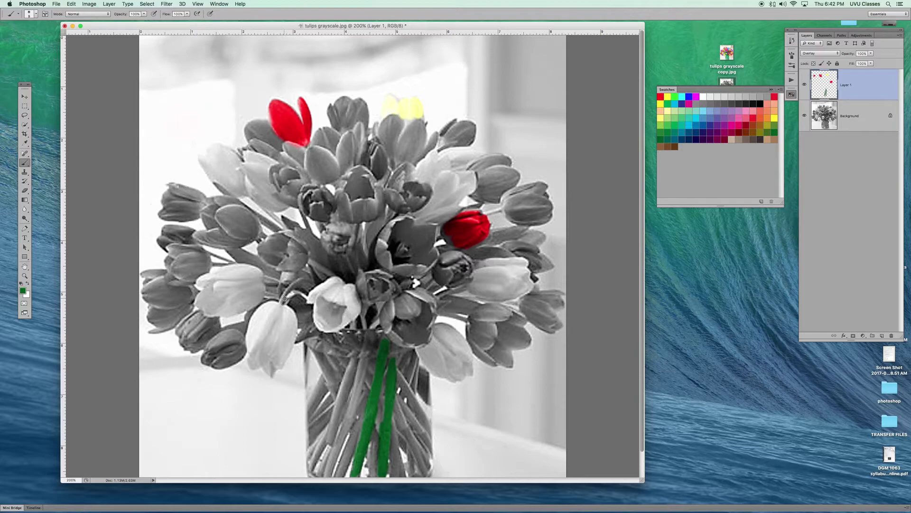
Paint the drooping white tulip's curved stem and several small leaves and stems among the flowers green, undoing a stroke on a white tulip
mouse_move(283, 299)
left_mouse_down()
mouse_move(294, 284)
mouse_move(312, 285)
left_mouse_up()
mouse_move(255, 259)
left_mouse_down()
mouse_move(231, 250)
mouse_move(277, 275)
mouse_move(241, 256)
mouse_move(272, 268)
mouse_move(246, 260)
mouse_move(228, 287)
mouse_move(244, 279)
mouse_move(266, 289)
left_mouse_up()
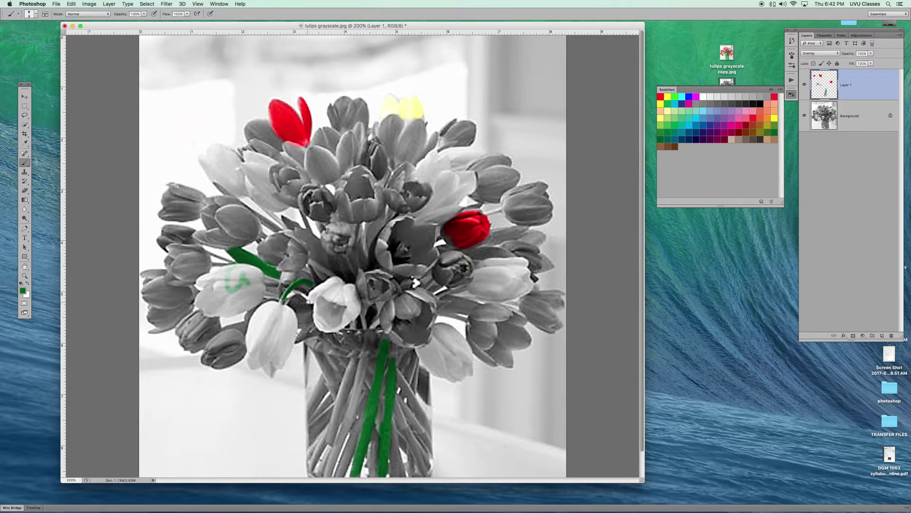
key("super+z")
left_click_drag(404, 166, 390, 185)
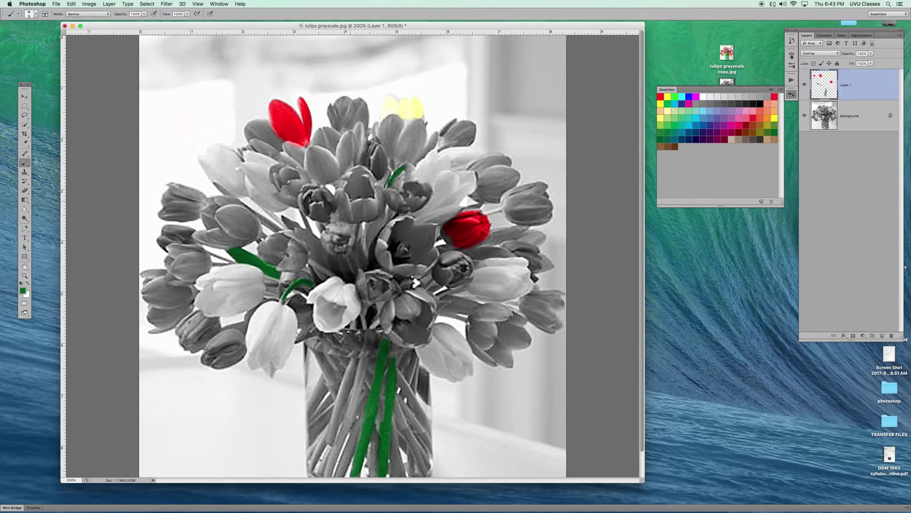
mouse_move(265, 219)
left_mouse_down()
mouse_move(279, 230)
mouse_move(279, 222)
left_mouse_up()
Choose the pure blue swatch and paint the petals of the tulip at the bouquet's upper center
left_click(688, 97)
mouse_move(352, 133)
left_mouse_down()
mouse_move(338, 164)
mouse_move(340, 174)
mouse_move(342, 137)
mouse_move(345, 175)
mouse_move(349, 133)
mouse_move(350, 172)
mouse_move(361, 124)
mouse_move(355, 169)
mouse_move(361, 125)
mouse_move(330, 154)
mouse_move(315, 144)
mouse_move(306, 164)
mouse_move(320, 184)
mouse_move(337, 171)
mouse_move(330, 178)
mouse_move(320, 157)
mouse_move(313, 164)
mouse_move(316, 138)
mouse_move(327, 130)
mouse_move(319, 143)
mouse_move(341, 141)
mouse_move(318, 140)
mouse_move(330, 159)
mouse_move(345, 151)
mouse_move(315, 177)
left_mouse_up()
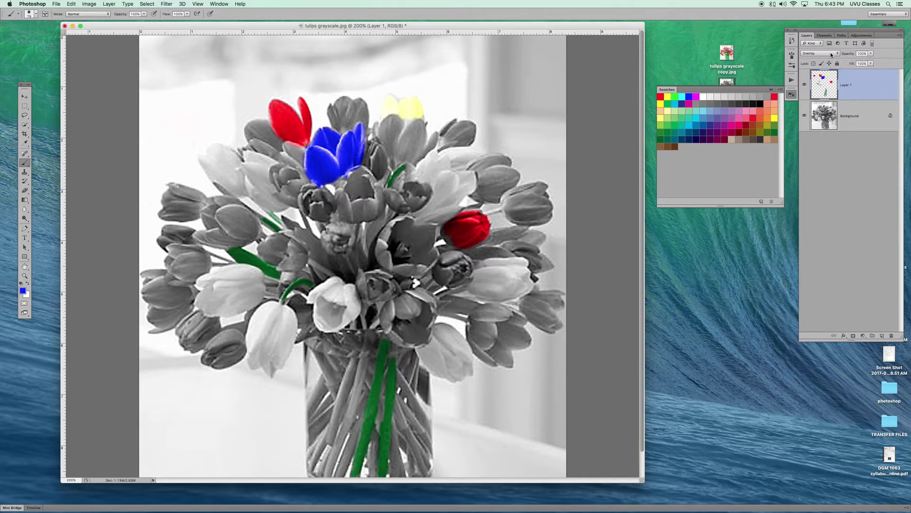
Set Layer 1's blend mode to Color and paint one tulip at the bouquet's far right and one at its left blue
left_click(831, 55)
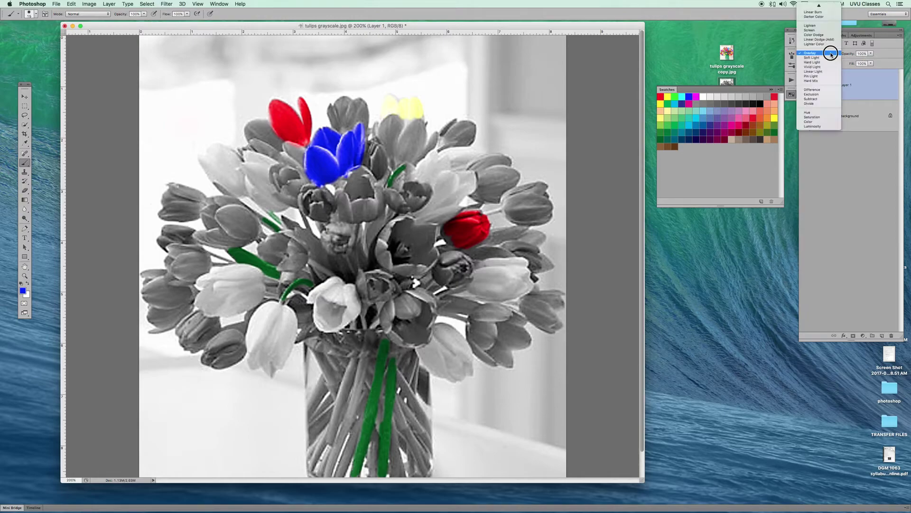
left_click(823, 122)
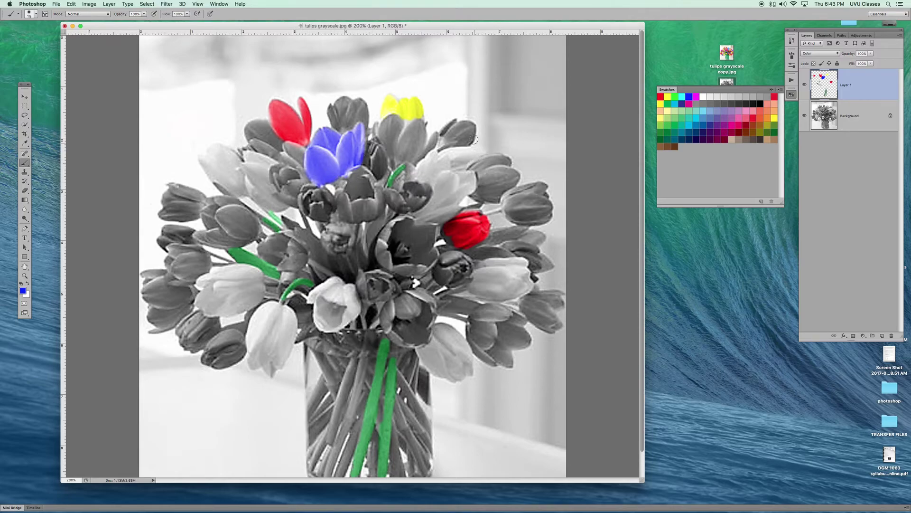
mouse_move(543, 188)
left_mouse_down()
mouse_move(517, 190)
mouse_move(516, 198)
mouse_move(547, 193)
mouse_move(509, 208)
mouse_move(541, 202)
mouse_move(518, 209)
mouse_move(527, 216)
mouse_move(549, 209)
mouse_move(527, 218)
mouse_move(508, 210)
mouse_move(535, 219)
mouse_move(550, 211)
mouse_move(552, 189)
left_mouse_up()
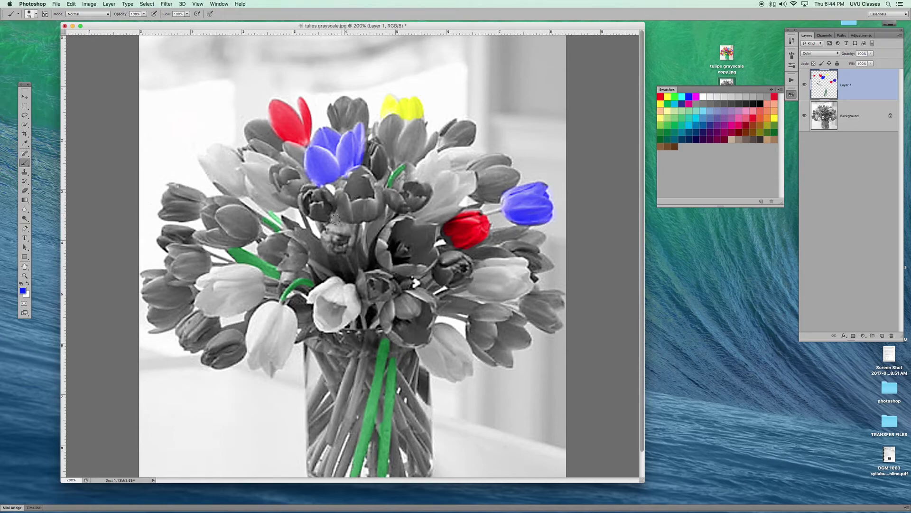
mouse_move(247, 228)
left_mouse_down()
mouse_move(256, 229)
mouse_move(219, 202)
mouse_move(247, 228)
mouse_move(220, 230)
mouse_move(249, 237)
mouse_move(209, 241)
mouse_move(256, 235)
mouse_move(234, 207)
mouse_move(205, 204)
mouse_move(243, 211)
mouse_move(249, 233)
left_mouse_up()
Compare the Soft Light and Overlay blend modes on Layer 1, and return the layer to Color
left_click(837, 55)
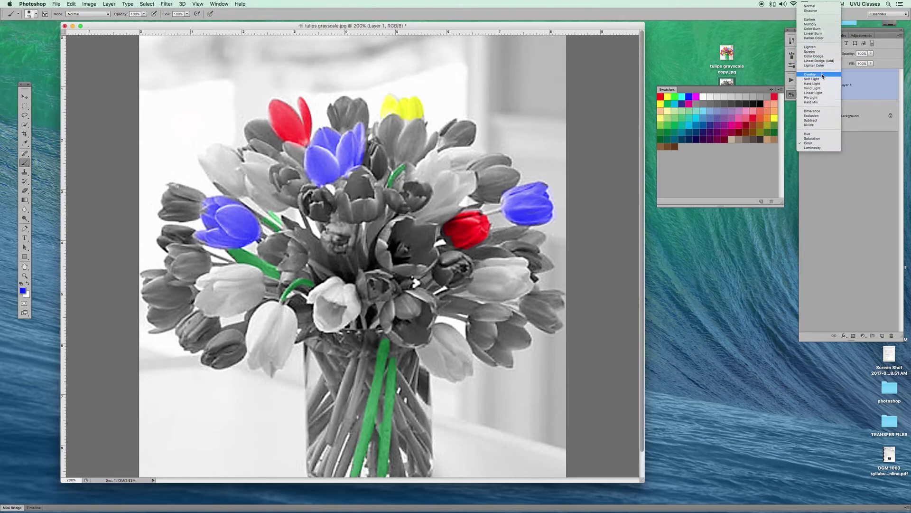
left_click(821, 78)
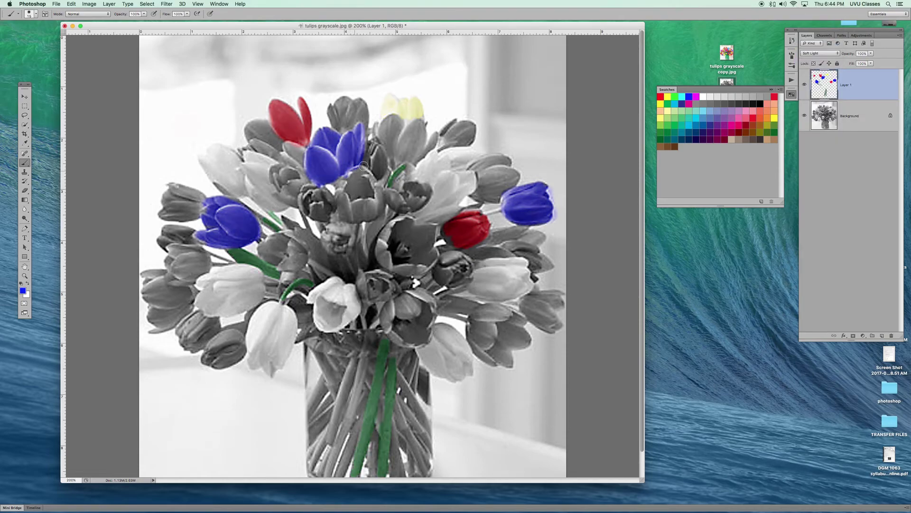
left_click(824, 54)
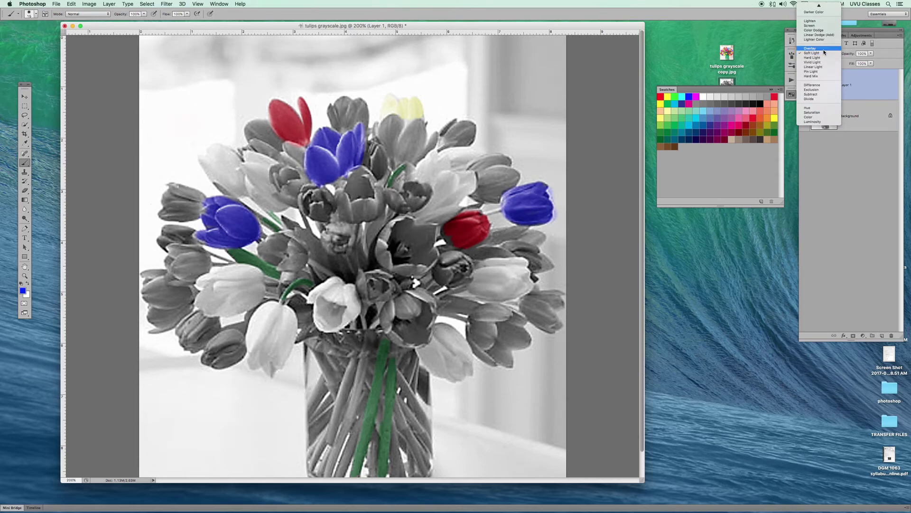
left_click(825, 48)
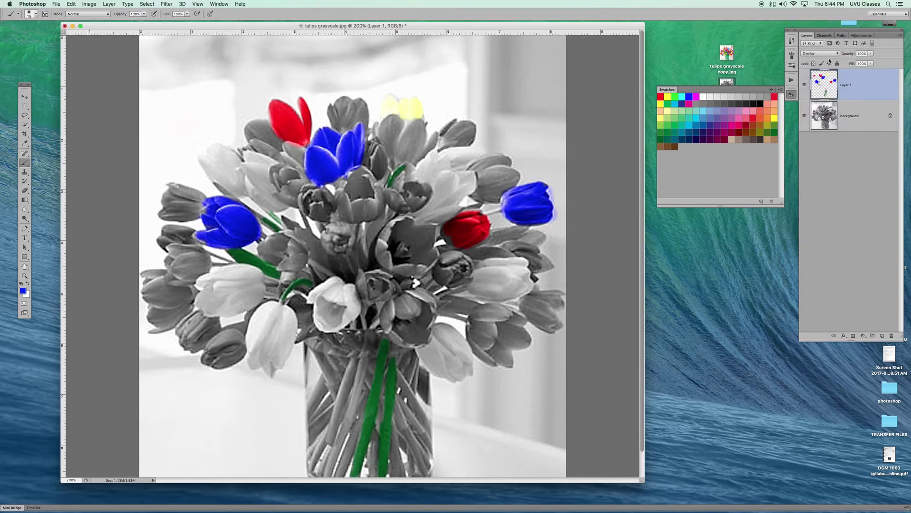
left_click(834, 54)
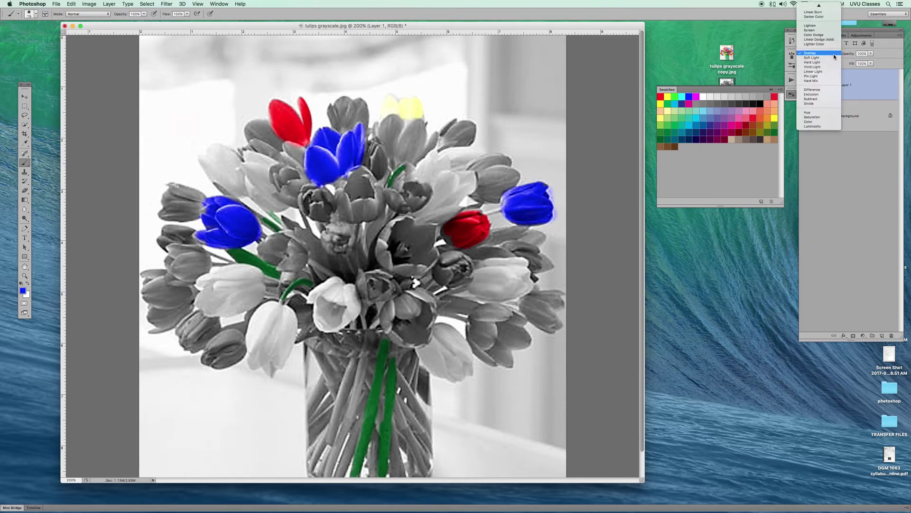
left_click(834, 58)
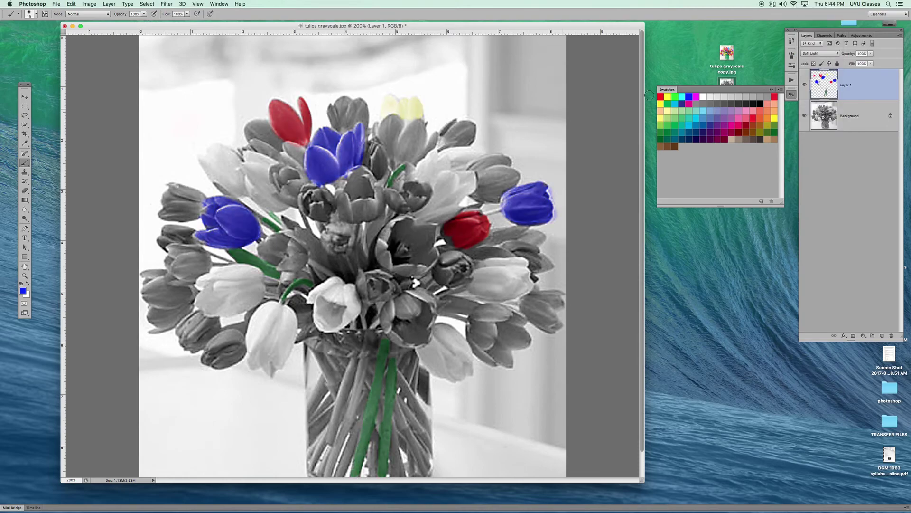
left_click(831, 55)
left_click(819, 118)
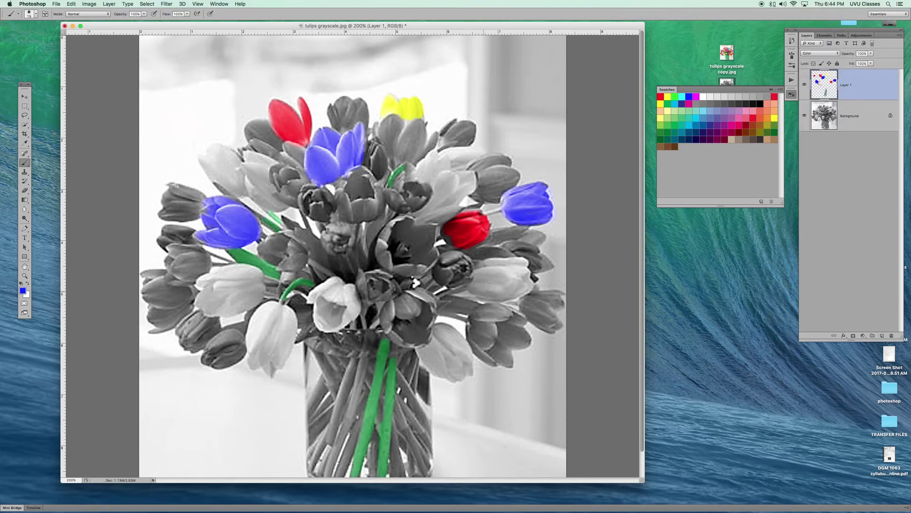